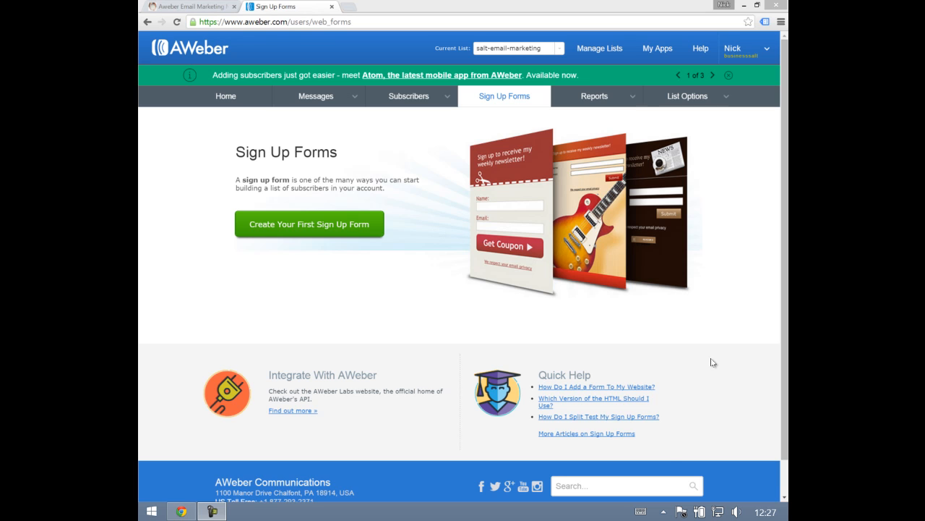
# Start creating the list's first sign-up form, check the default Sign Up button's options, and show the Popular templates.
pyautogui.click(328, 226)
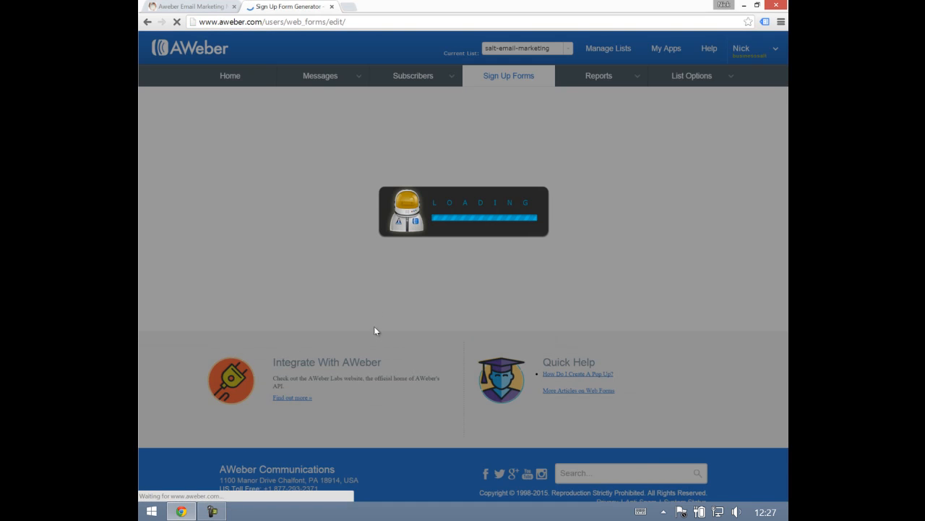
pyautogui.scroll(-1, 351, 332)
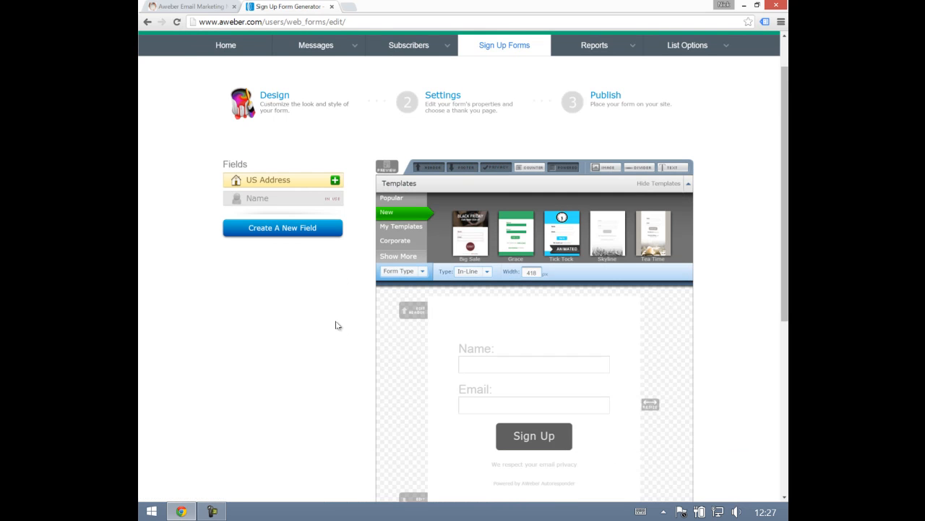
pyautogui.scroll(-1, 296, 331)
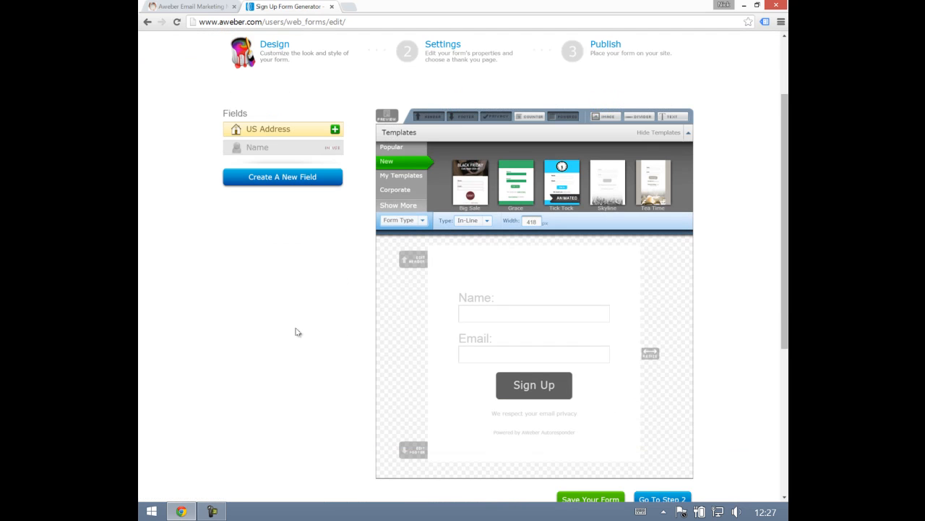
pyautogui.click(528, 385)
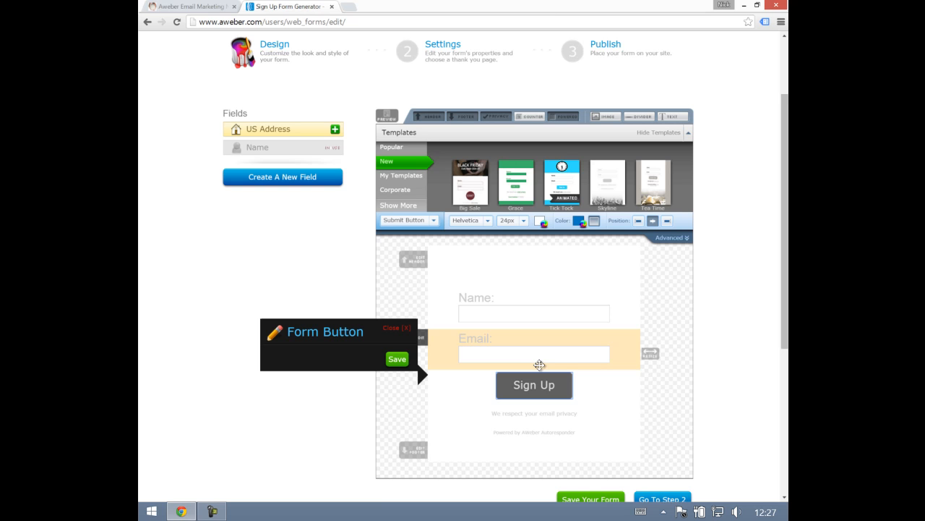
pyautogui.click(387, 329)
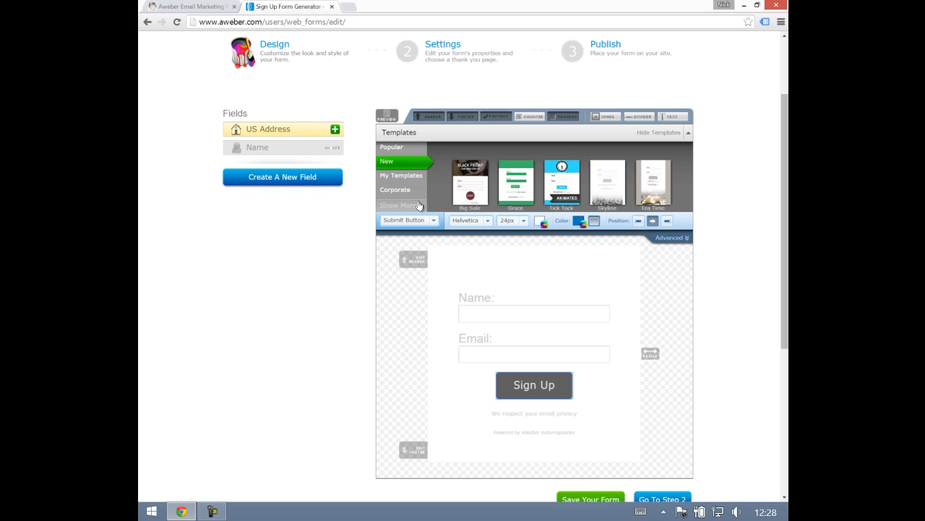
pyautogui.click(400, 149)
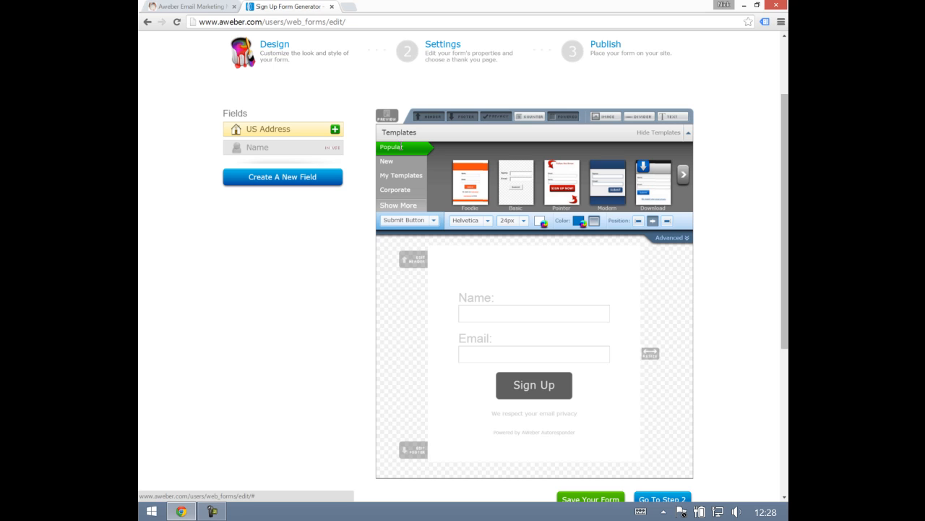
# Try the Modern template in blue and open its submit button for editing.
pyautogui.click(611, 199)
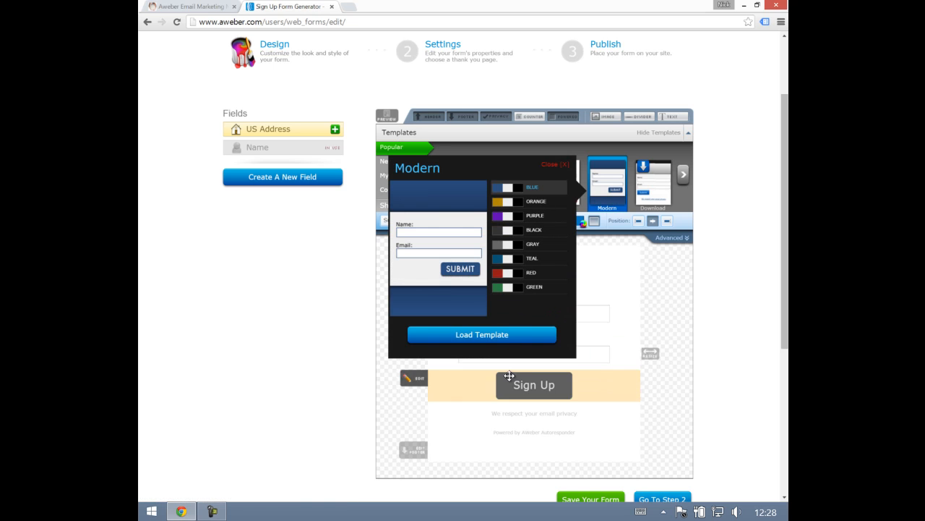
pyautogui.click(514, 334)
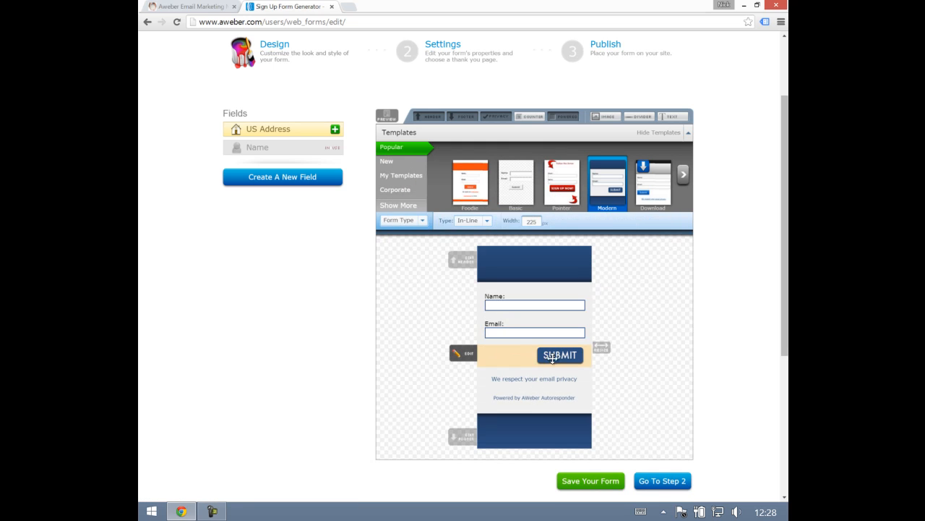
pyautogui.click(553, 353)
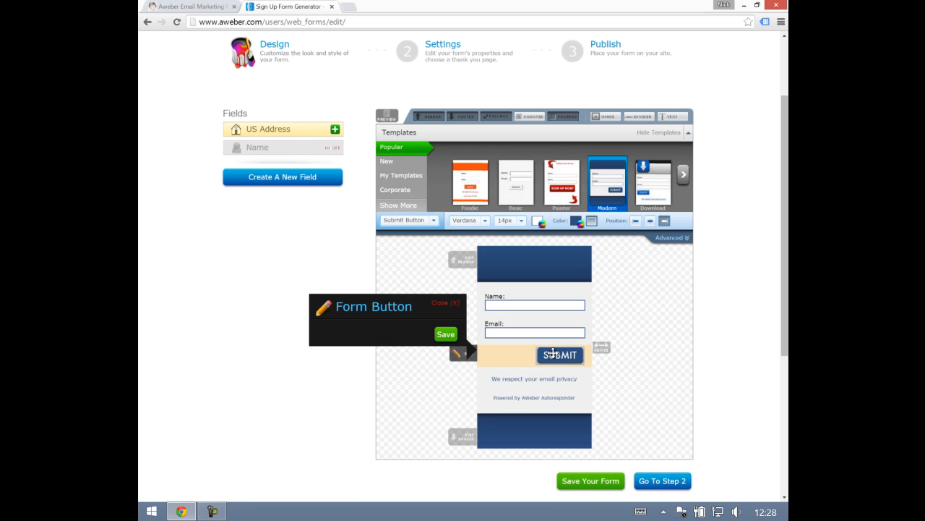
# Load the Download template in Royal and set its submit button text to "Send Me The Free Report Please:>>".
pyautogui.click(667, 185)
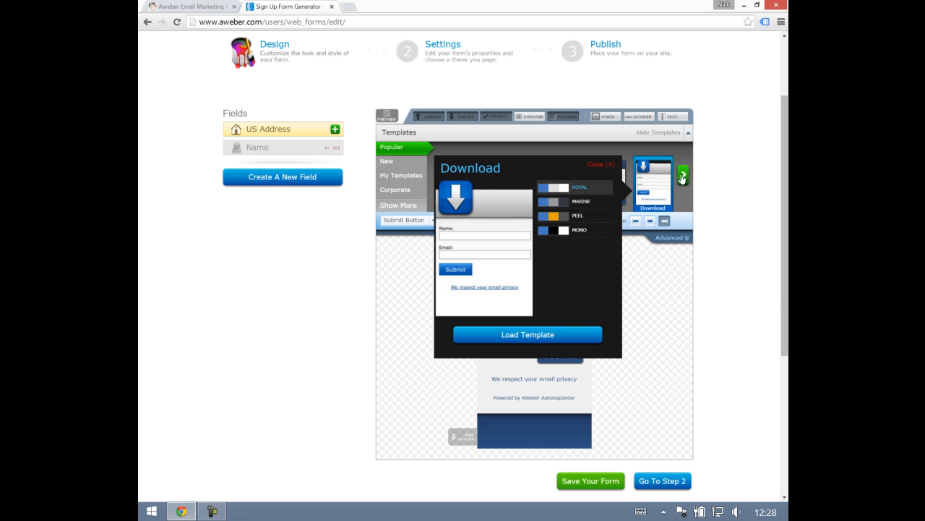
pyautogui.click(522, 334)
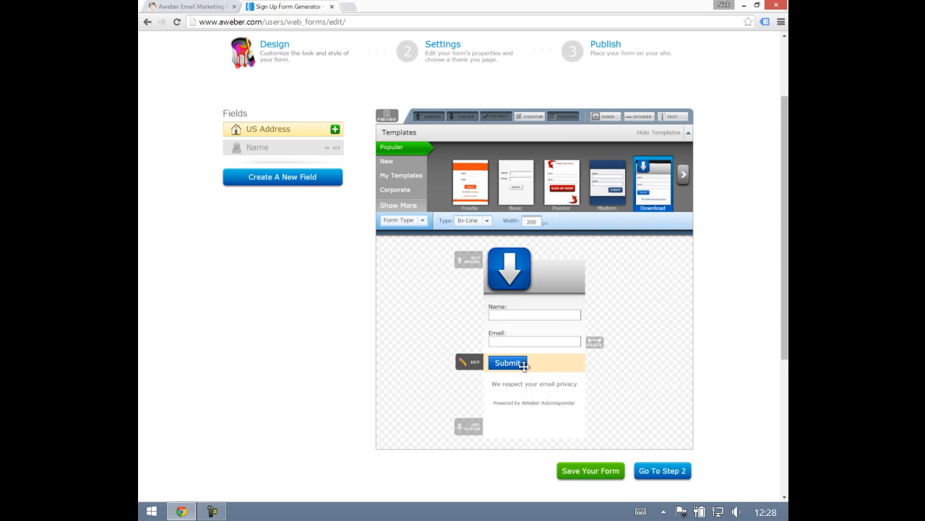
pyautogui.click(508, 362)
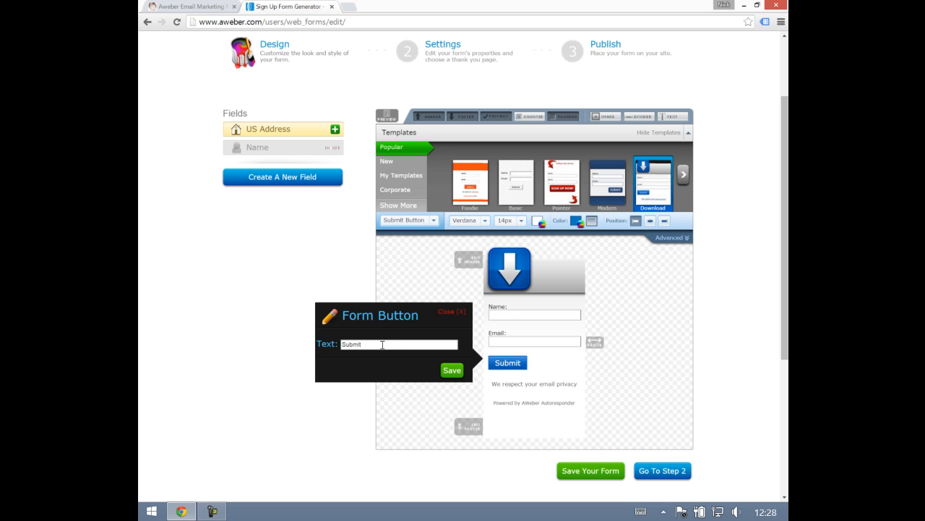
pyautogui.moveTo(385, 344); pyautogui.dragTo(319, 344)
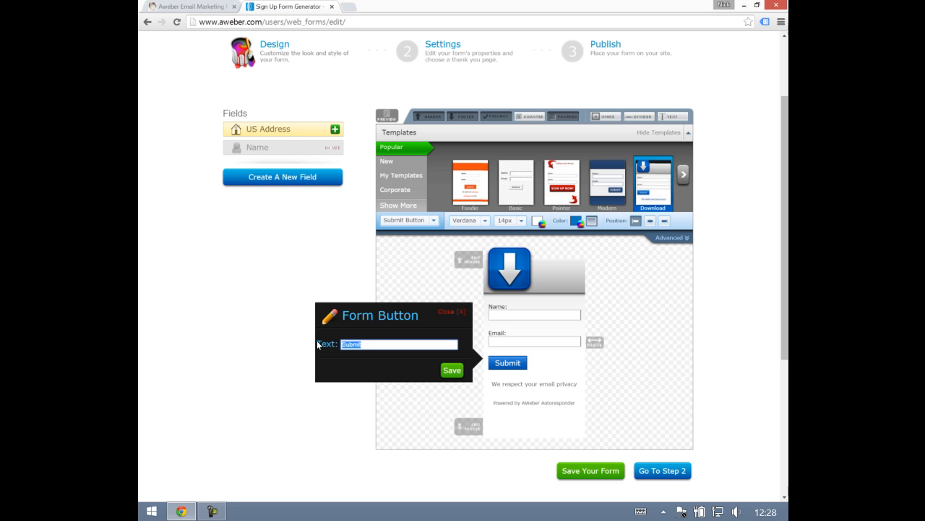
pyautogui.press('BackSpace')
pyautogui.write('Send Me The Free Report Please:>>')
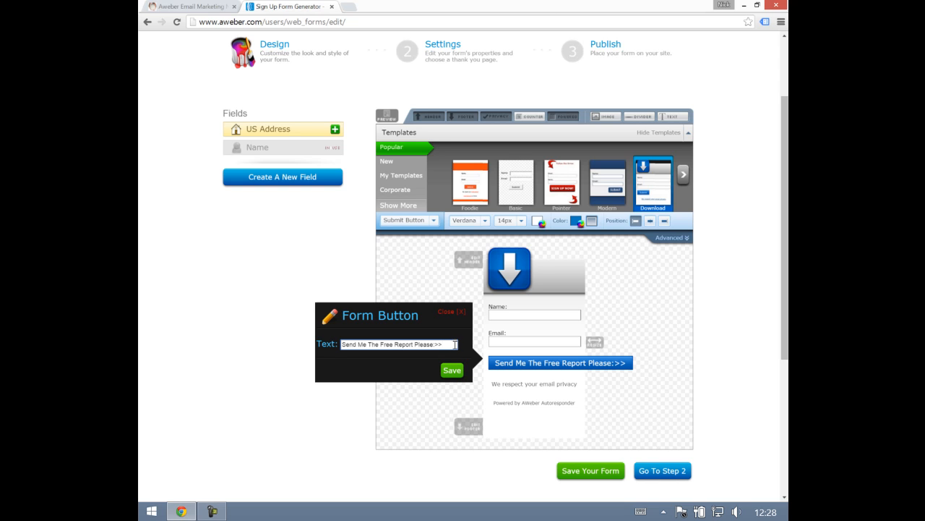
pyautogui.moveTo(455, 345); pyautogui.dragTo(292, 342)
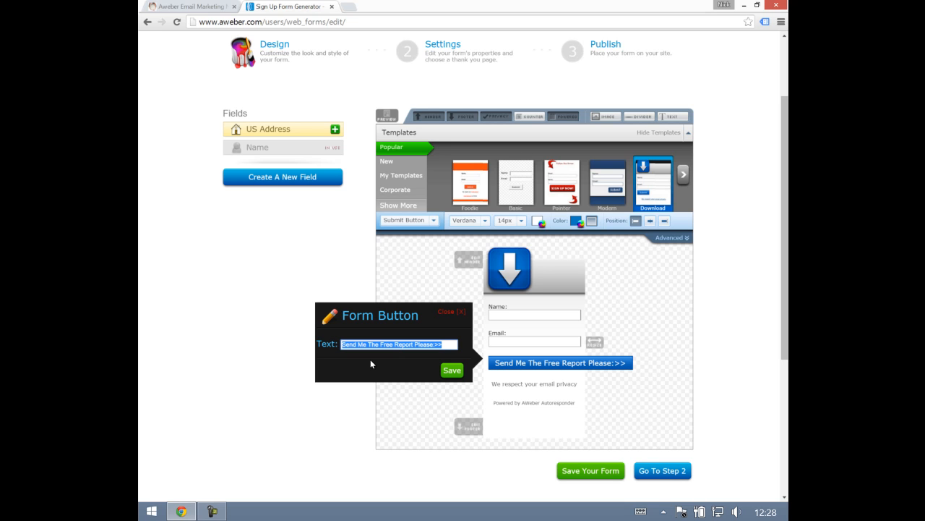
pyautogui.click(451, 370)
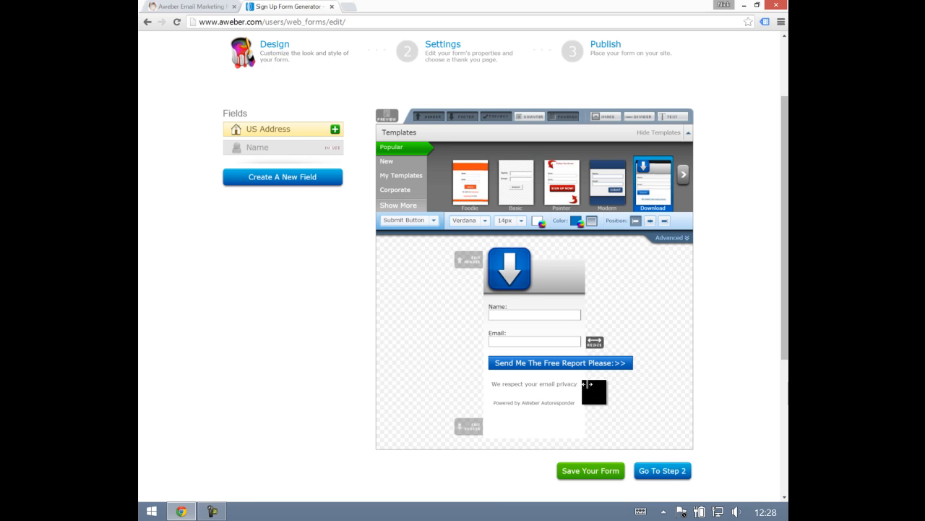
# Widen the form to fit the submit button and remove the Powered by AWeber line, the privacy text and the footer.
pyautogui.moveTo(583, 285); pyautogui.dragTo(656, 291)
pyautogui.moveTo(615, 401)
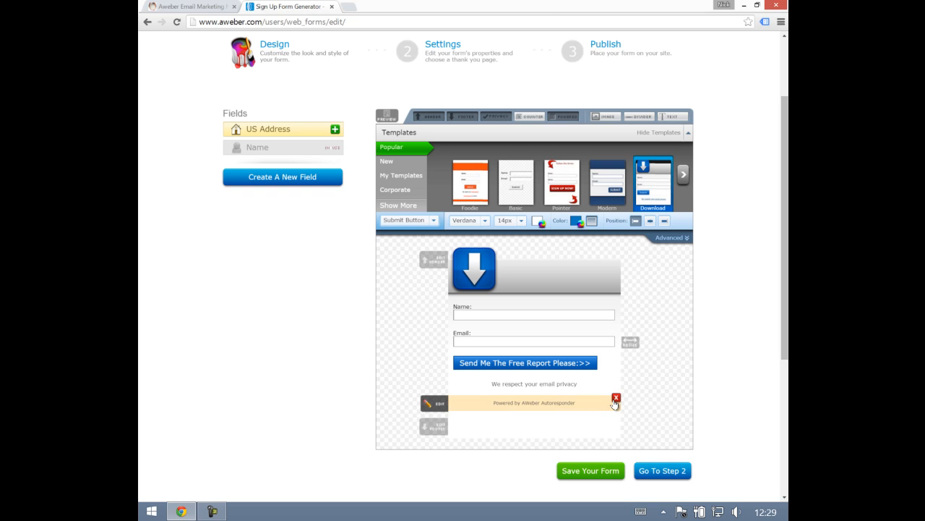
pyautogui.click(615, 399)
pyautogui.moveTo(615, 381)
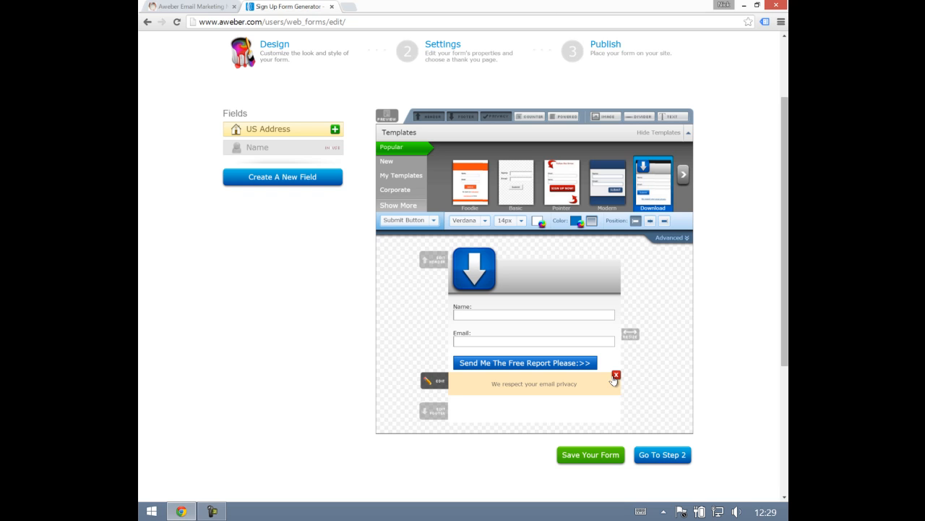
pyautogui.click(615, 375)
pyautogui.moveTo(616, 382)
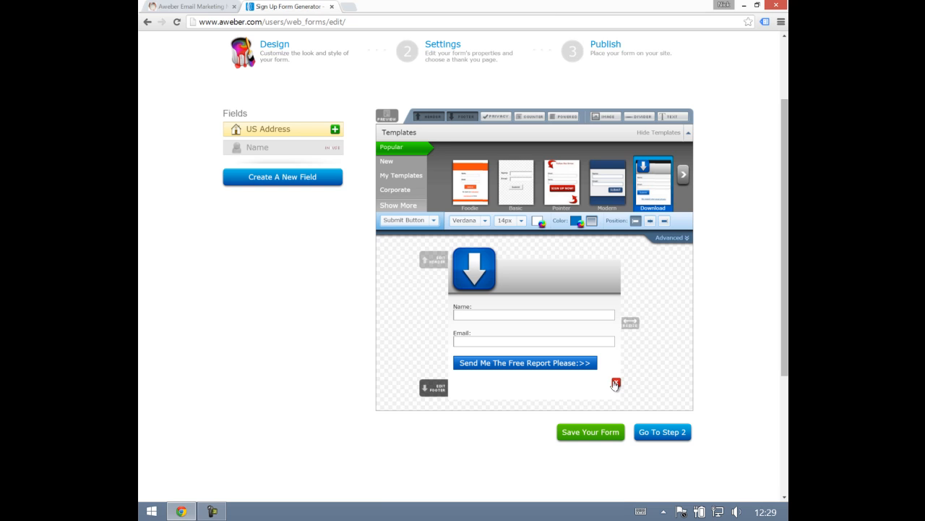
pyautogui.click(615, 383)
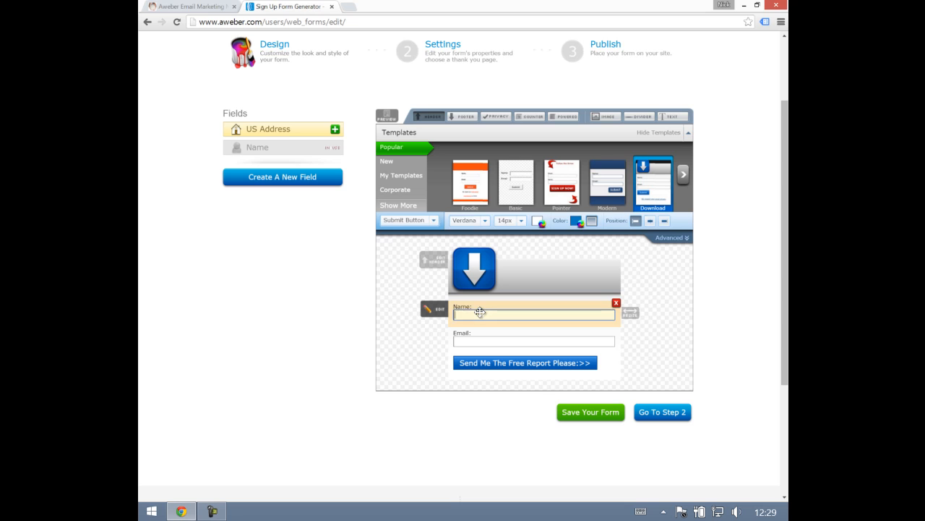
# Set the Name field to collect First & Last Name as two separate fields and save it.
pyautogui.click(479, 314)
pyautogui.click(288, 349)
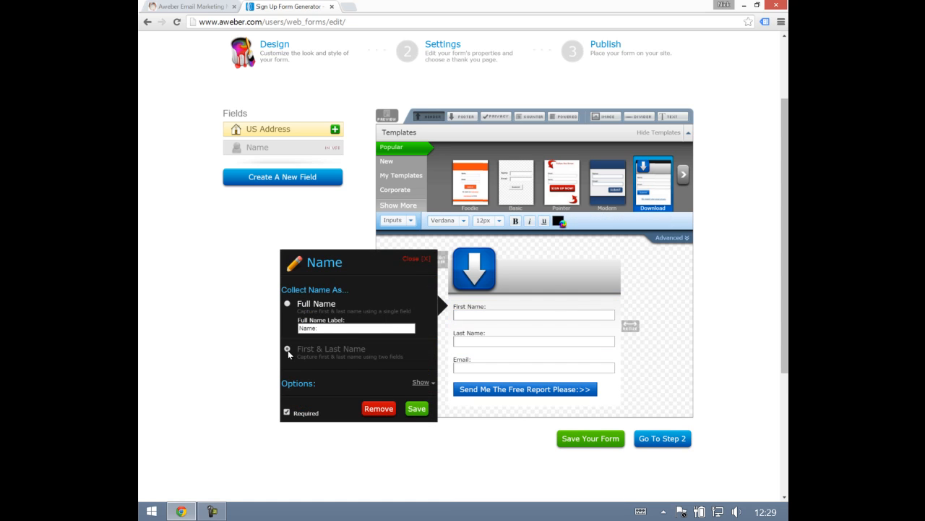
pyautogui.click(315, 307)
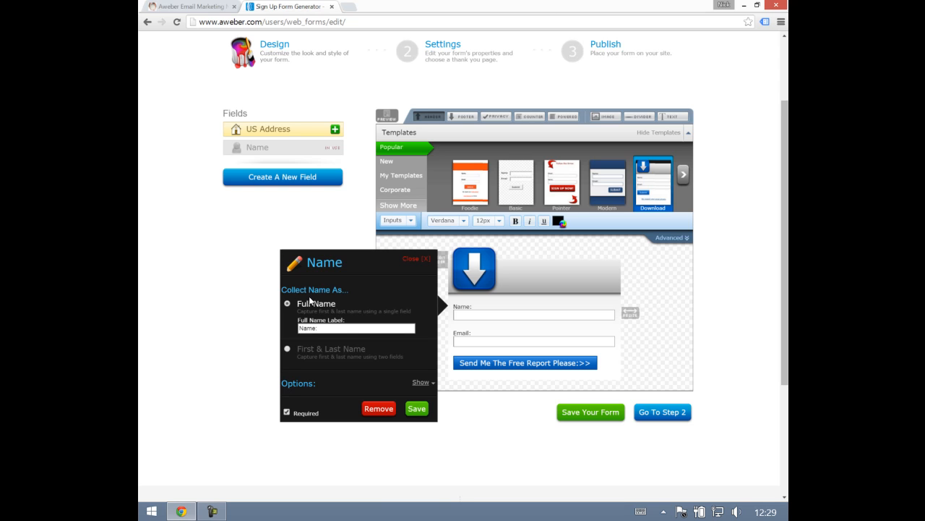
pyautogui.click(288, 349)
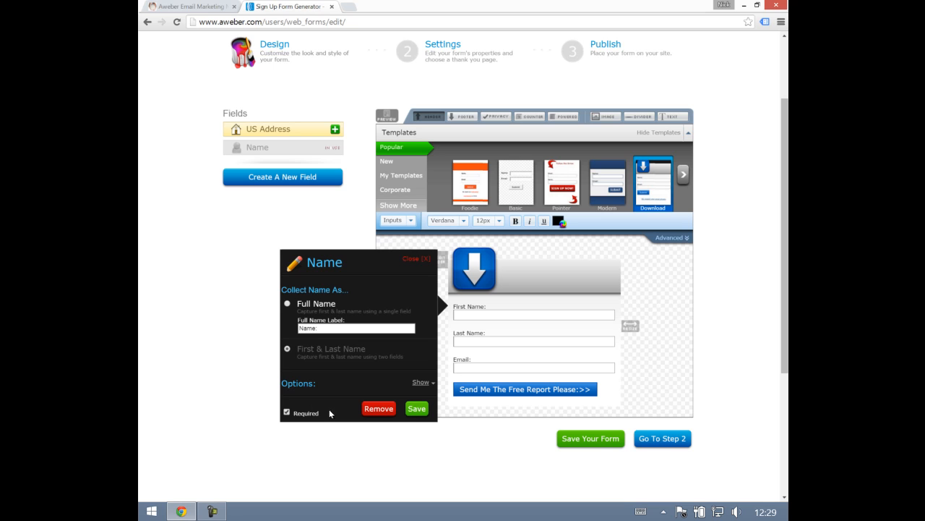
pyautogui.click(413, 410)
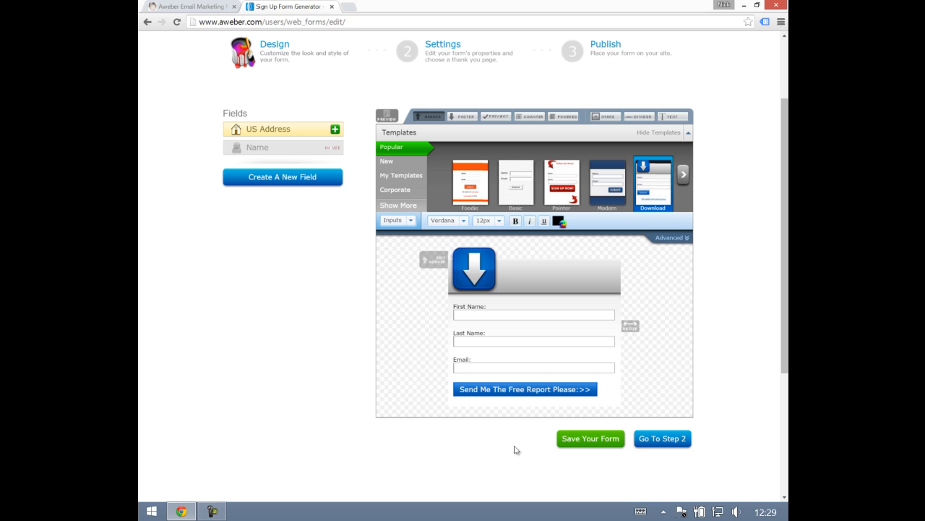
# Continue to the form's basic settings and name the form "My Web Form 1".
pyautogui.click(647, 443)
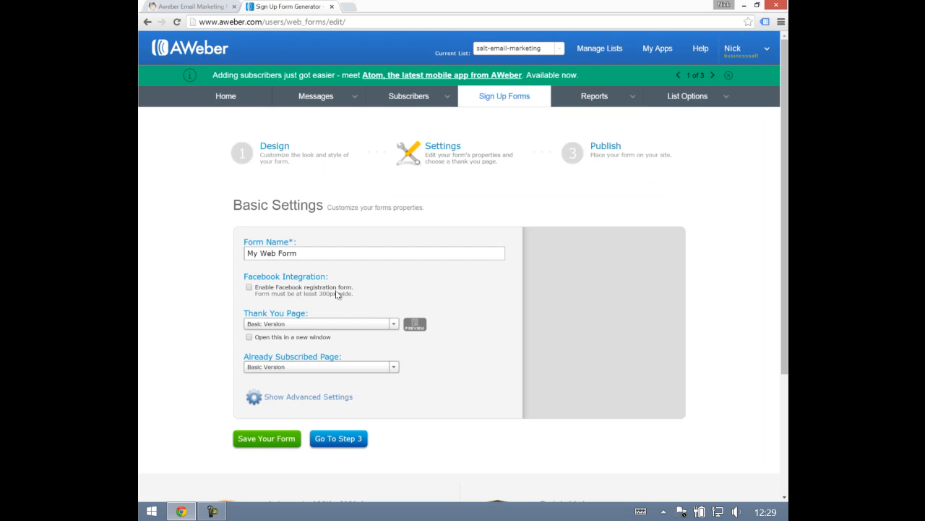
pyautogui.press('BackSpace')
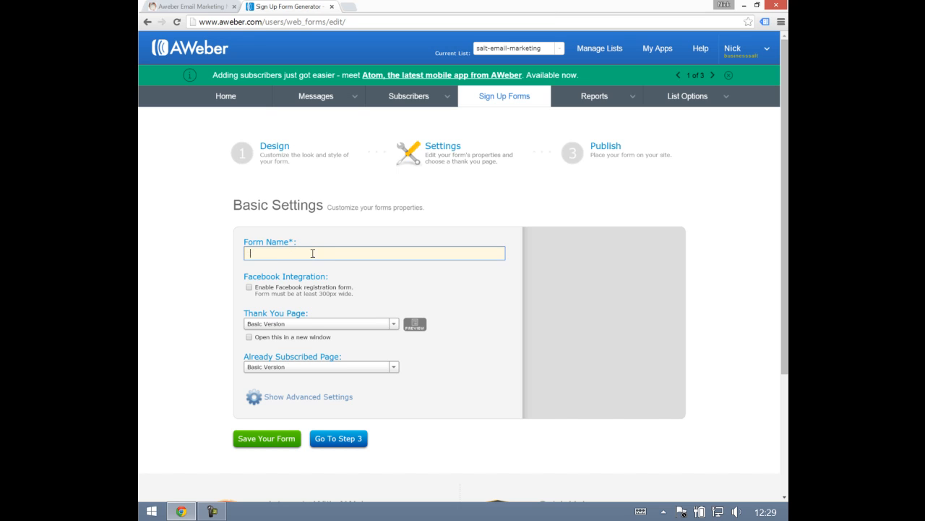
pyautogui.write('My Web Form 1')
pyautogui.click(347, 326)
pyautogui.click(327, 391)
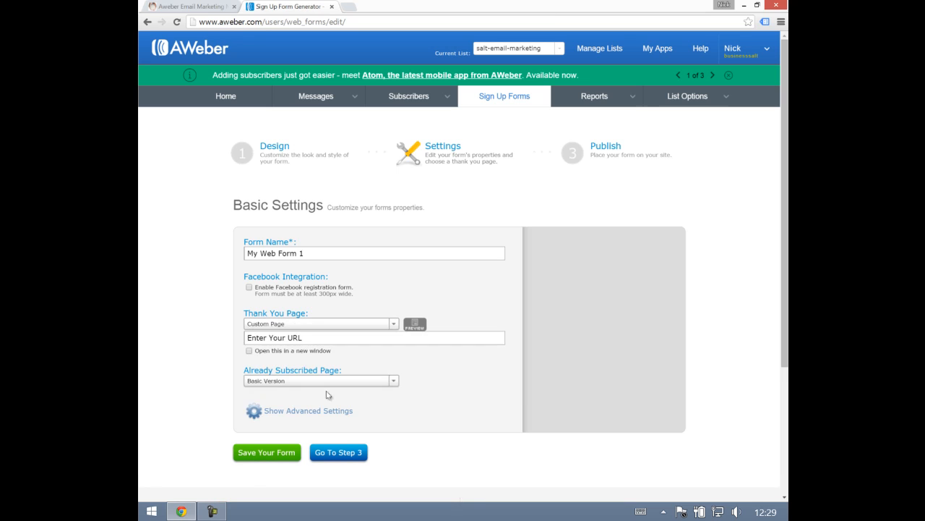
pyautogui.click(306, 337)
pyautogui.write('www.smallbusinesssalt.co.uk/please-verify.php')
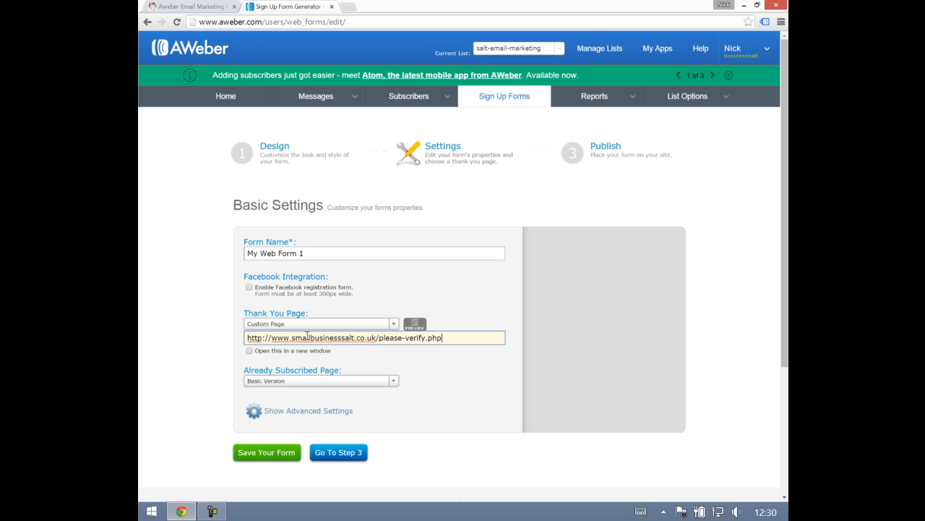
# Open the custom thank you page's URL in a new browser tab and examine its inbox confirmation message.
pyautogui.moveTo(453, 334); pyautogui.dragTo(202, 331)
pyautogui.hotkey('ctrl', 'c')
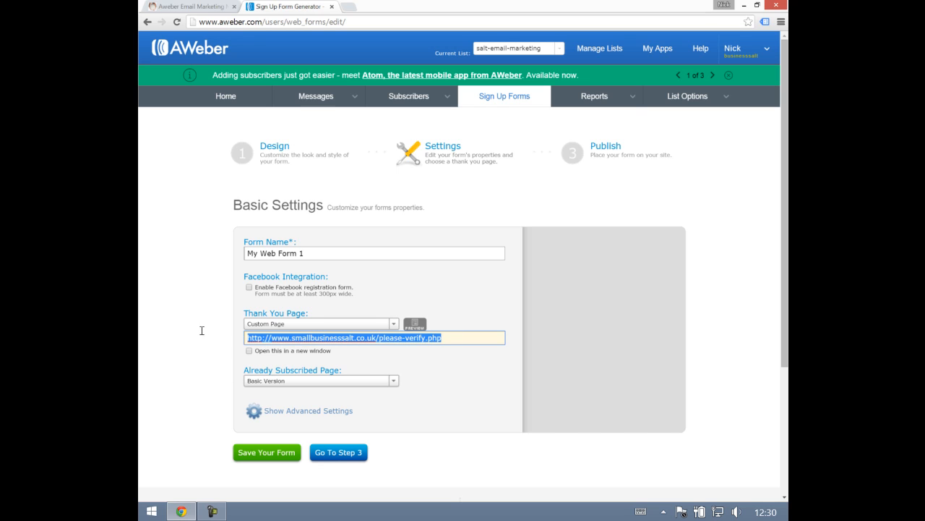
pyautogui.click(349, 8)
pyautogui.hotkey('ctrl', 'v')
pyautogui.press('Return')
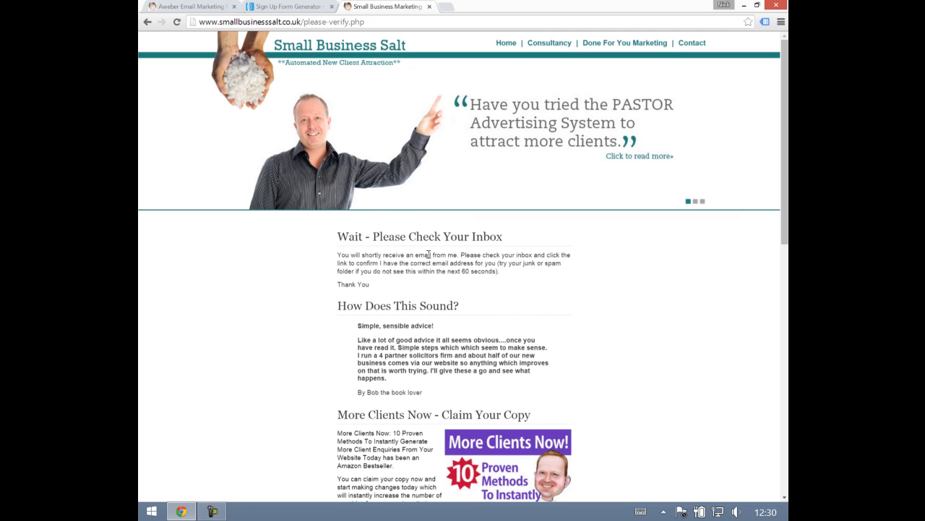
pyautogui.moveTo(340, 236); pyautogui.dragTo(474, 271)
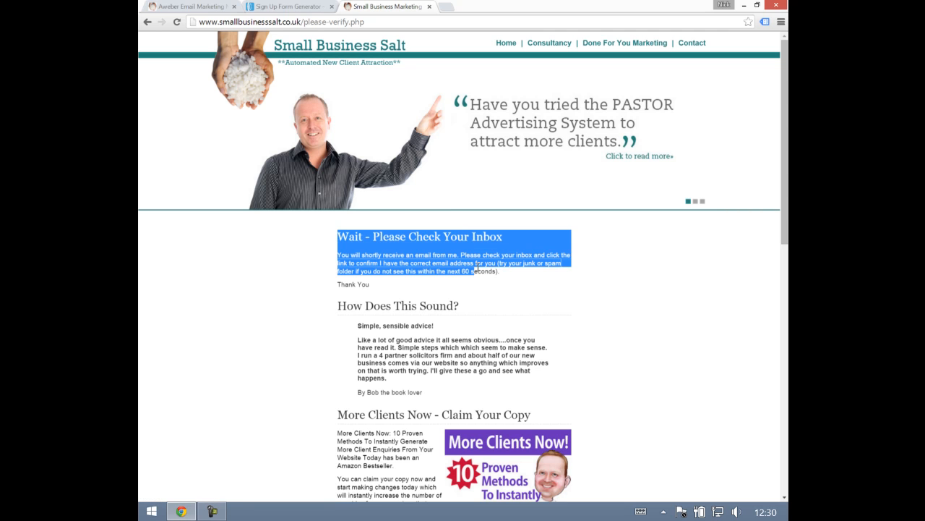
# Review the form's layout in the Design stage and return to the thank you page.
pyautogui.click(300, 6)
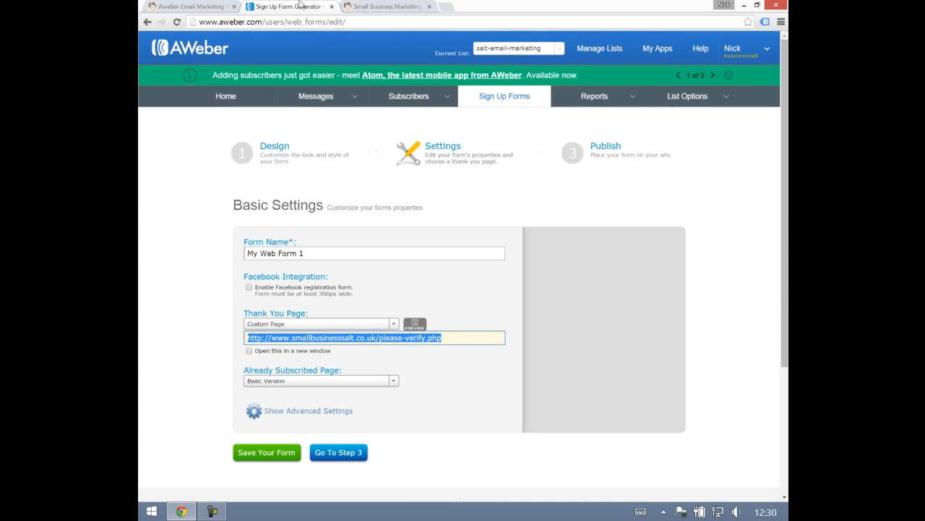
pyautogui.click(298, 159)
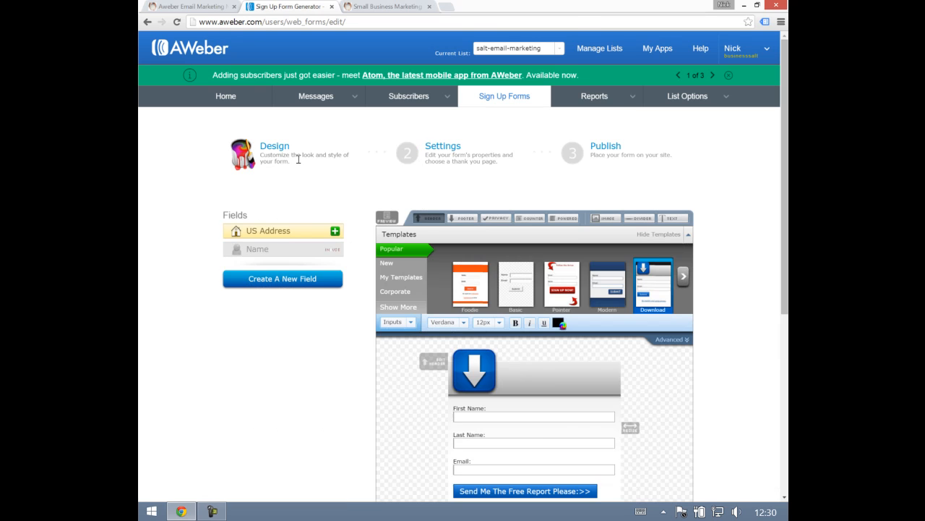
pyautogui.scroll(-3, 550, 383)
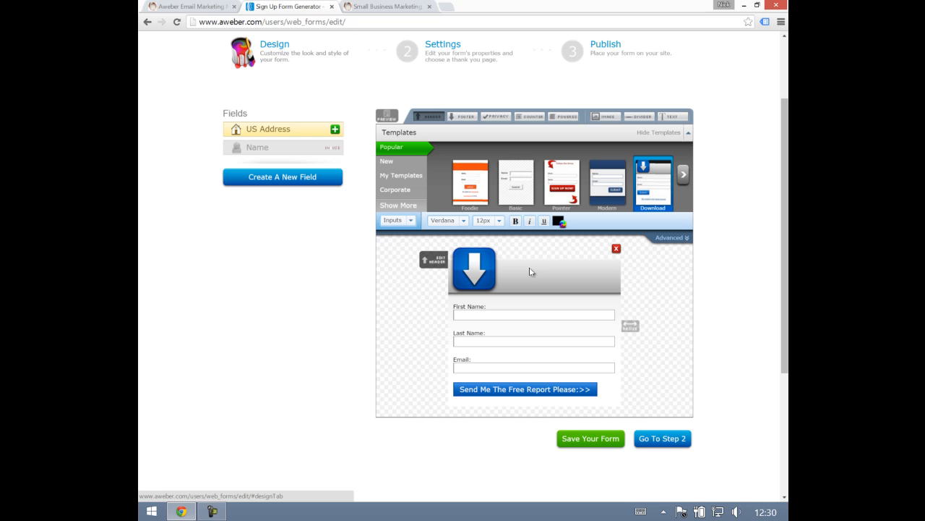
pyautogui.click(387, 6)
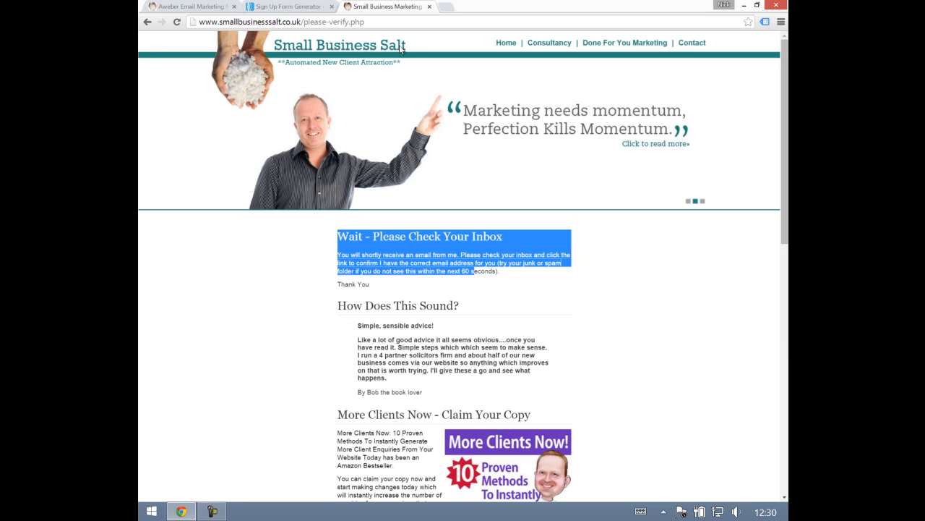
# Highlight the full inbox confirmation message on the custom thank you page, from the heading through the closing thank you.
pyautogui.click(440, 292)
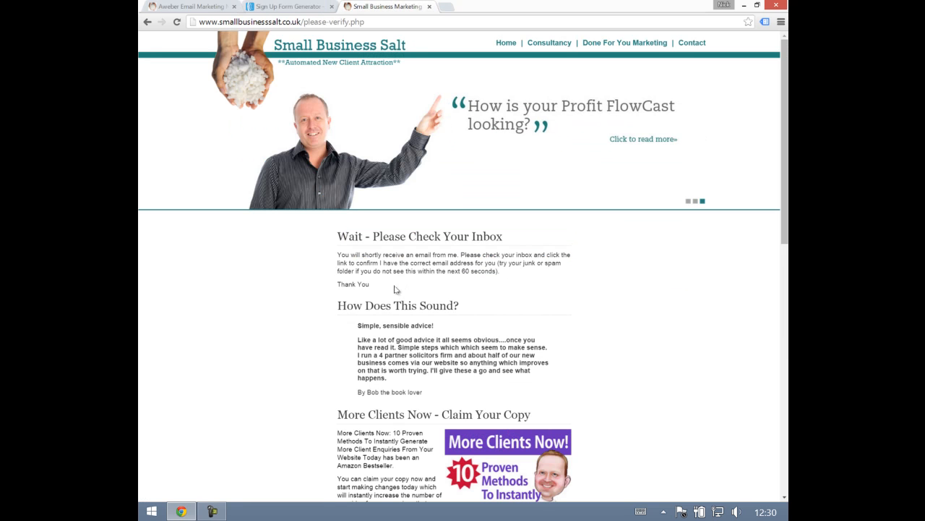
pyautogui.moveTo(398, 289); pyautogui.dragTo(336, 231)
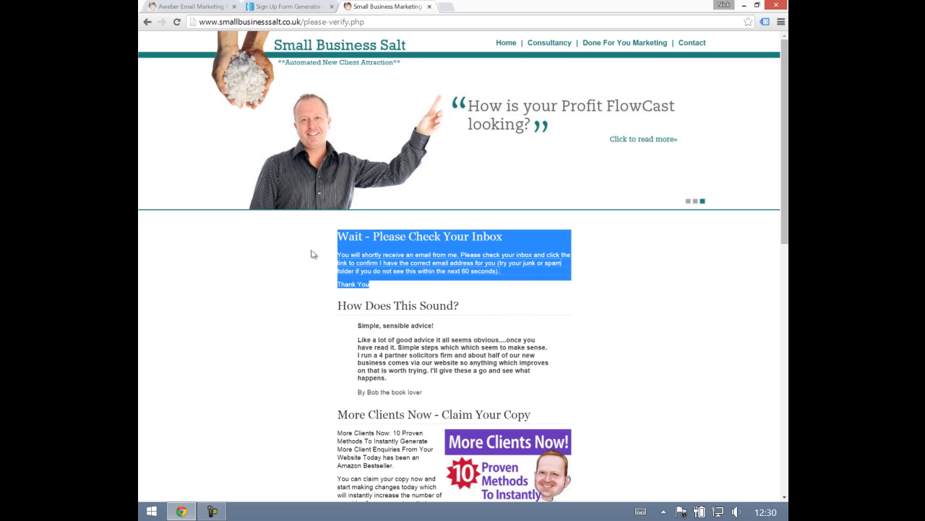
# Return to the sign-up form generator, continue to the form's basic settings and save the form.
pyautogui.click(302, 7)
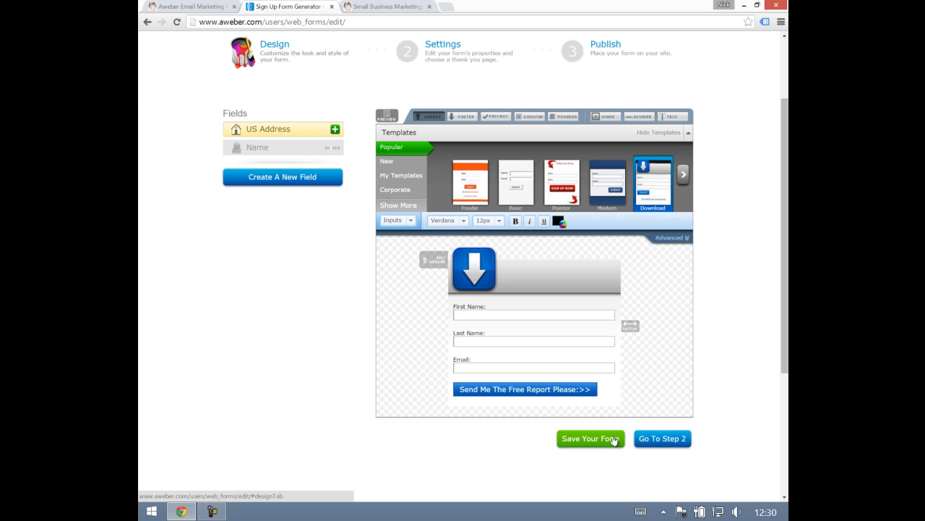
pyautogui.click(642, 438)
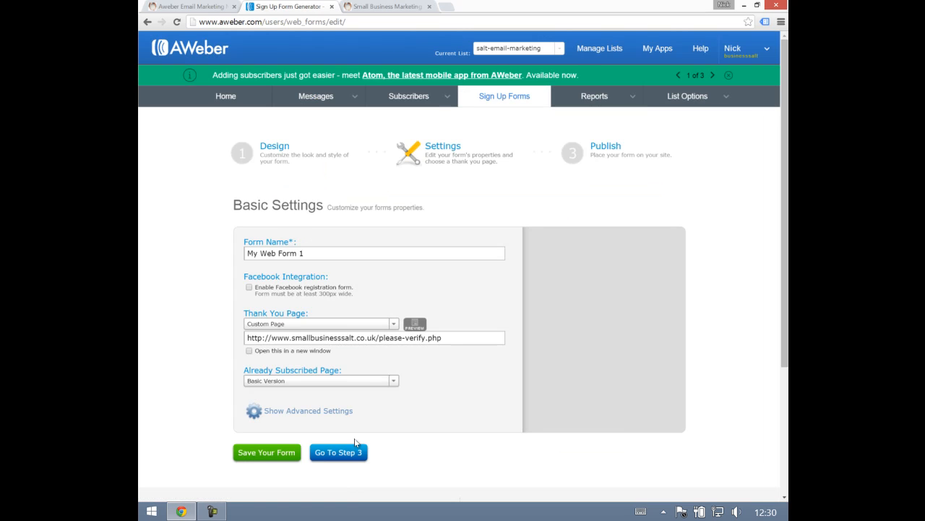
pyautogui.click(276, 452)
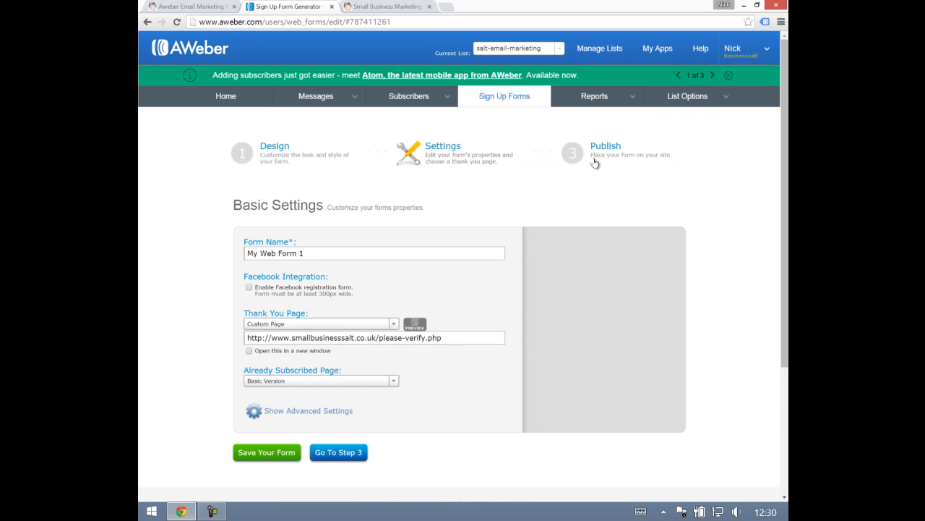
# Go to the Publish stage, choose "I Will Install My Form" and select the whole JavaScript snippet.
pyautogui.click(595, 163)
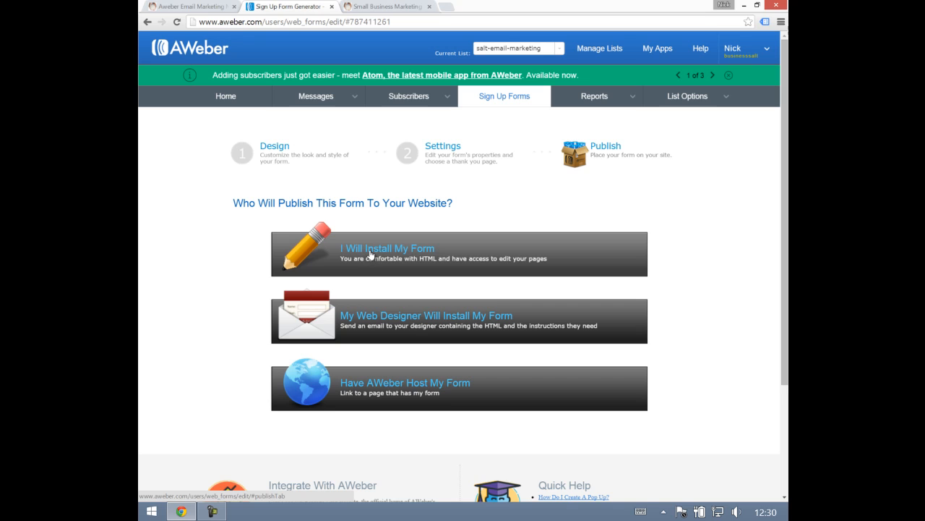
pyautogui.click(370, 255)
pyautogui.click(365, 390)
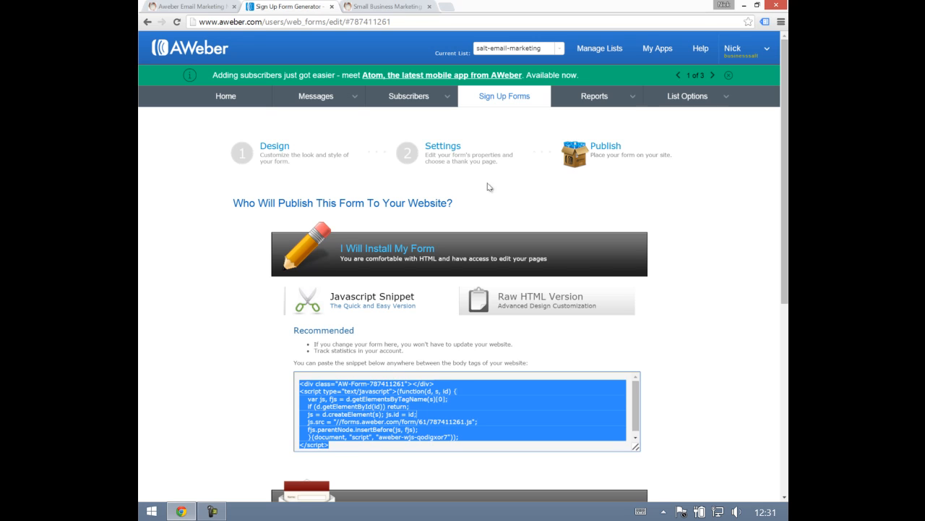
# Copy My Web Form 1 and set the copy's submit button text to "Send Me The Free Report Now Please:>>".
pyautogui.click(513, 94)
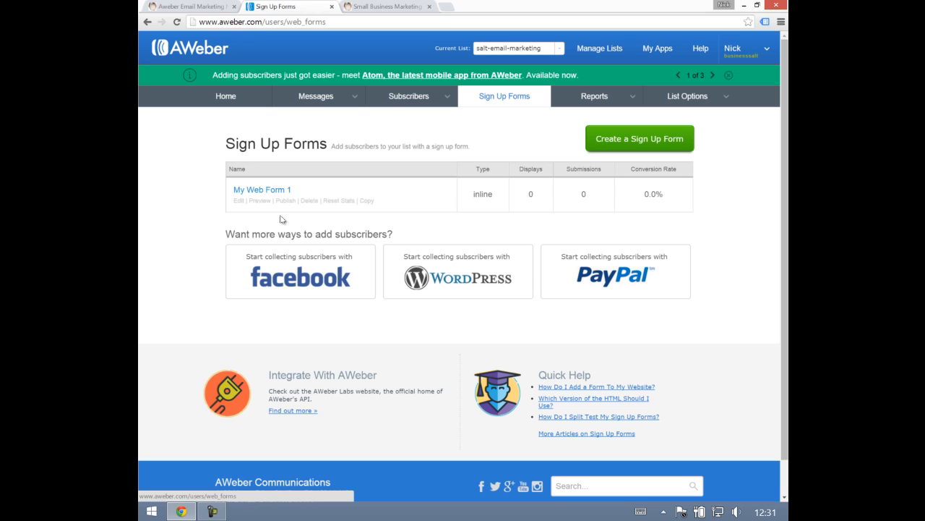
pyautogui.click(365, 201)
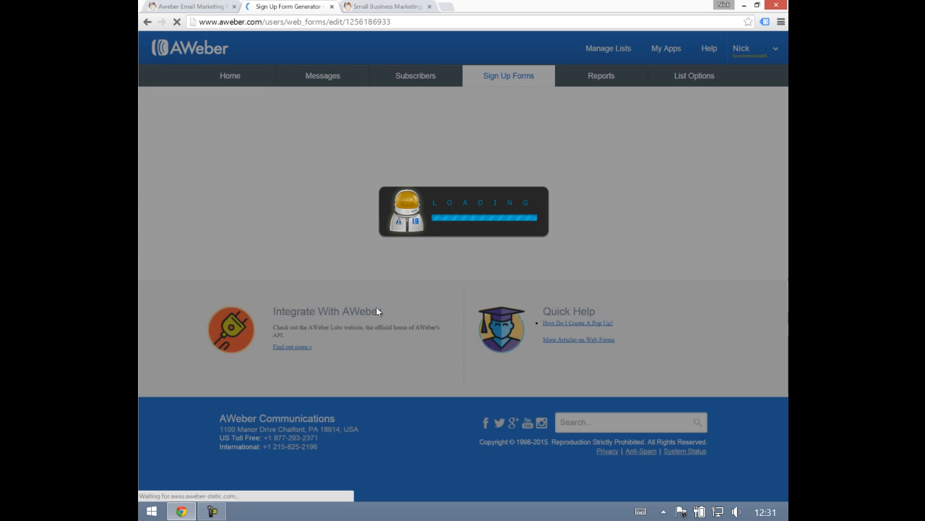
pyautogui.scroll(-1, 362, 299)
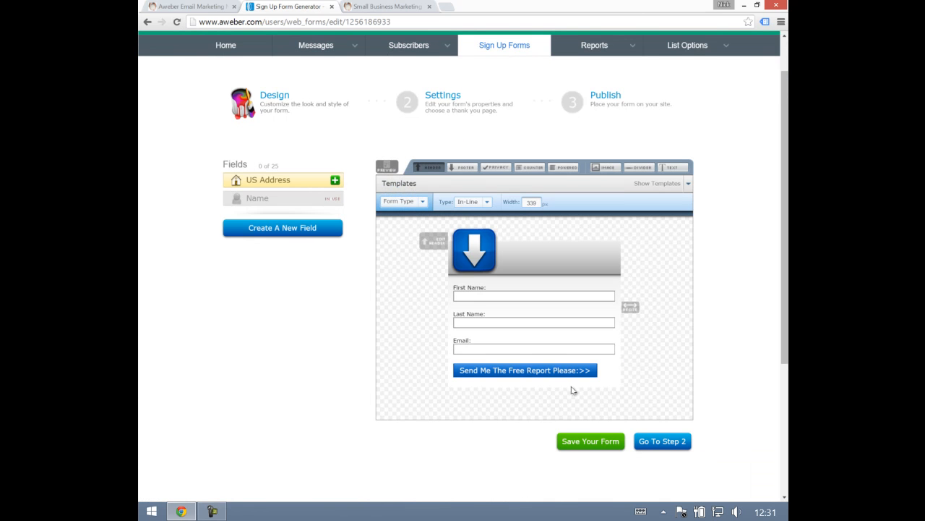
pyautogui.click(557, 363)
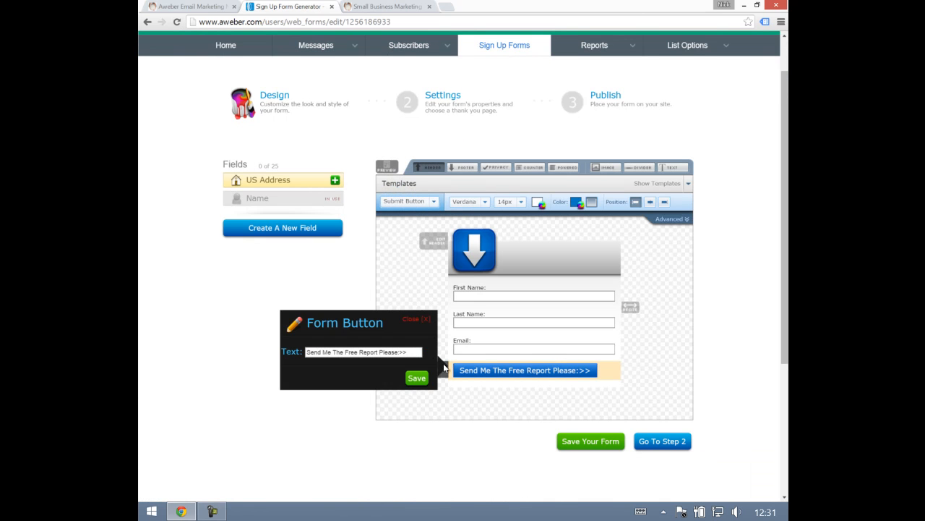
pyautogui.click(380, 352)
pyautogui.write('Now')
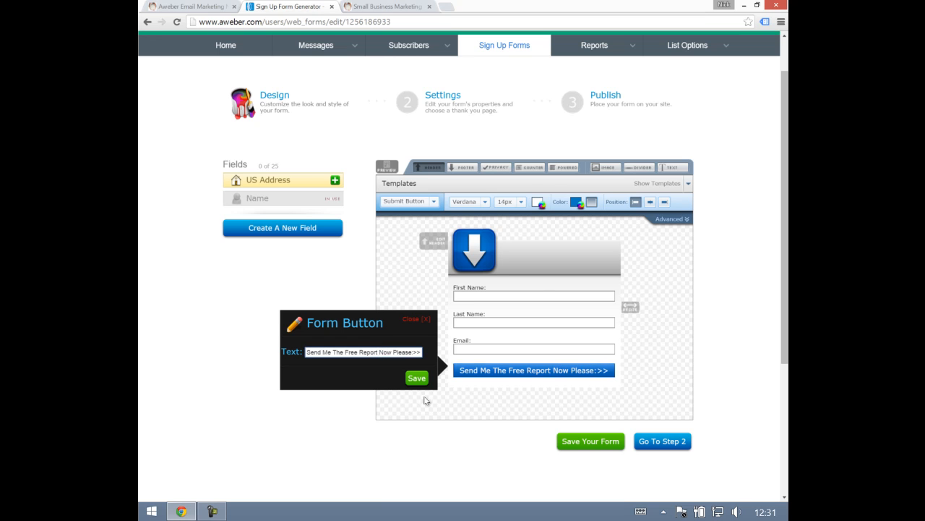
pyautogui.click(417, 378)
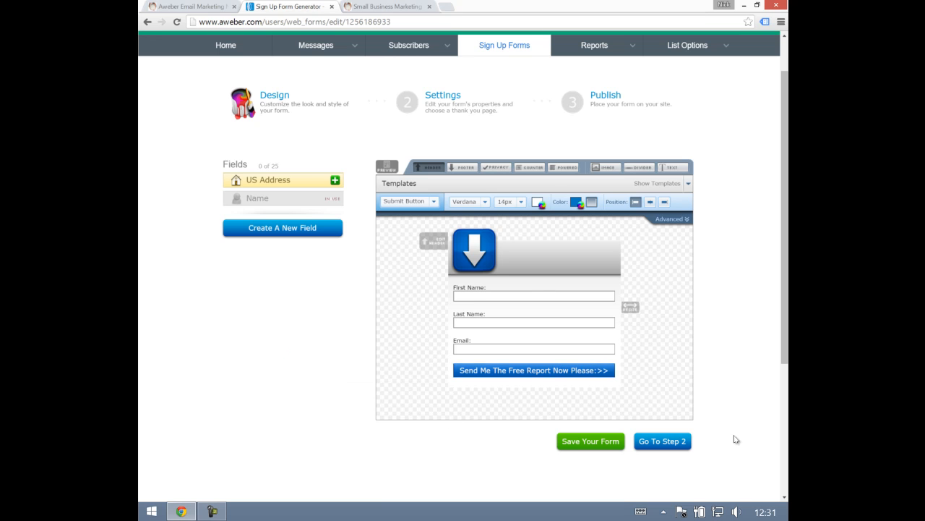
# Name the copied form "My Web Form 2" in its basic settings, save it and return to the sign-up forms list.
pyautogui.click(663, 441)
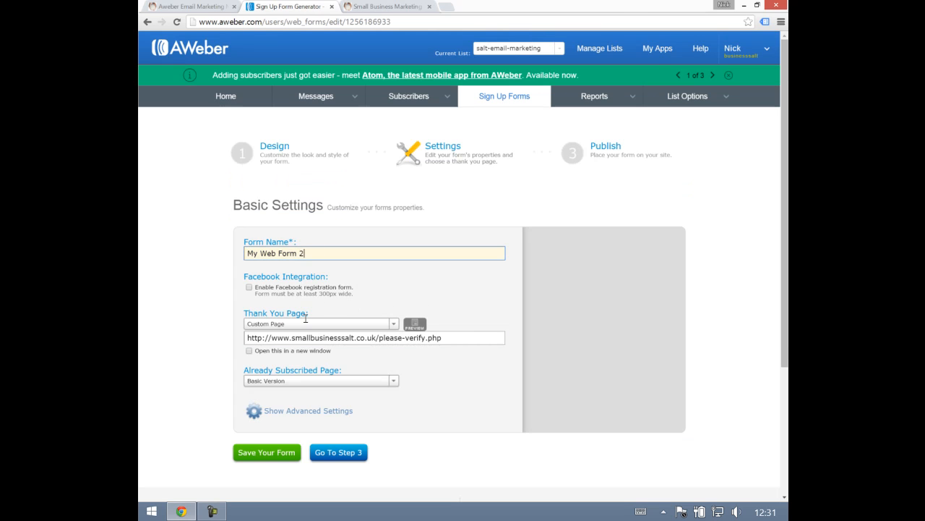
pyautogui.click(269, 449)
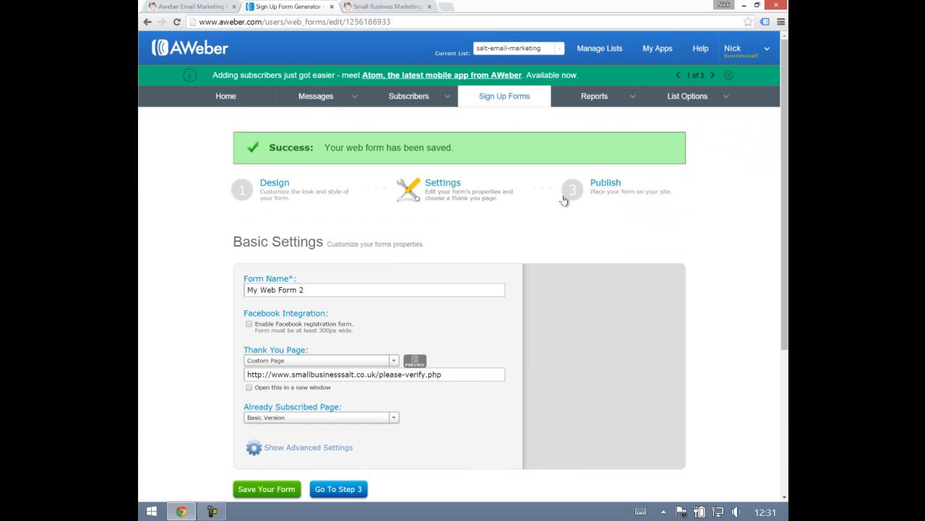
pyautogui.click(504, 102)
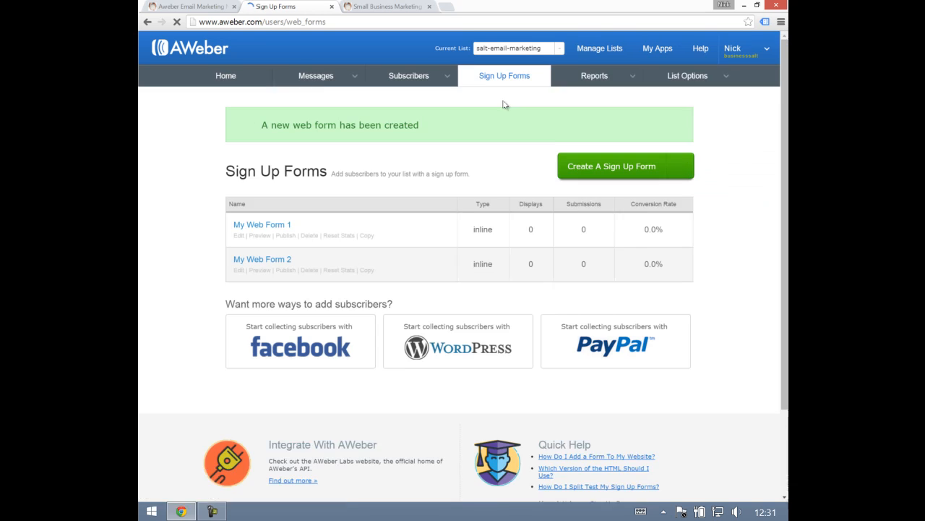
# Create and save a split test named "My Web Form" with My Web Form 1 and My Web Form 2 at 50% each.
pyautogui.click(679, 189)
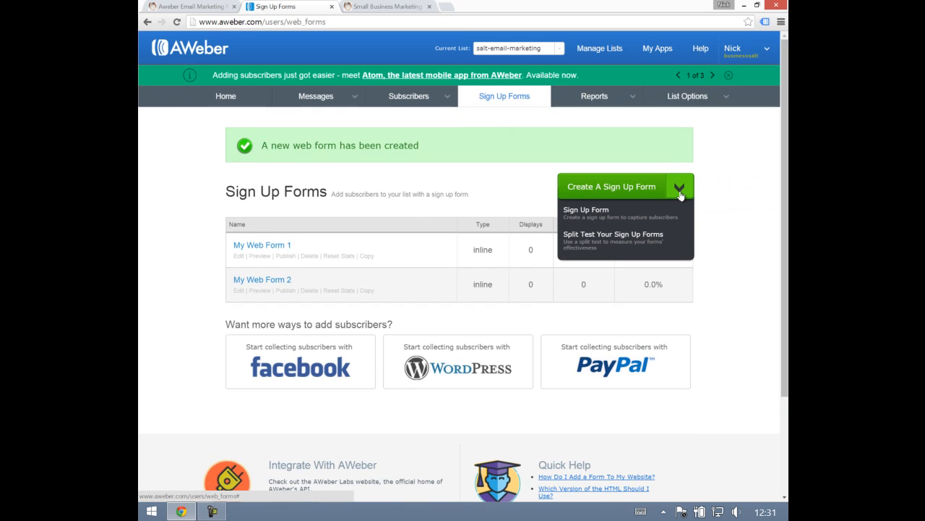
pyautogui.click(640, 241)
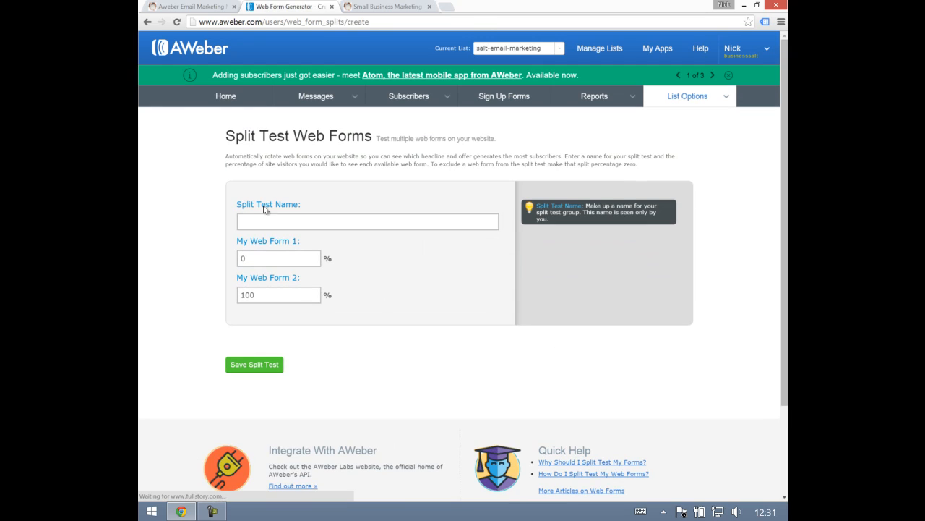
pyautogui.click(263, 219)
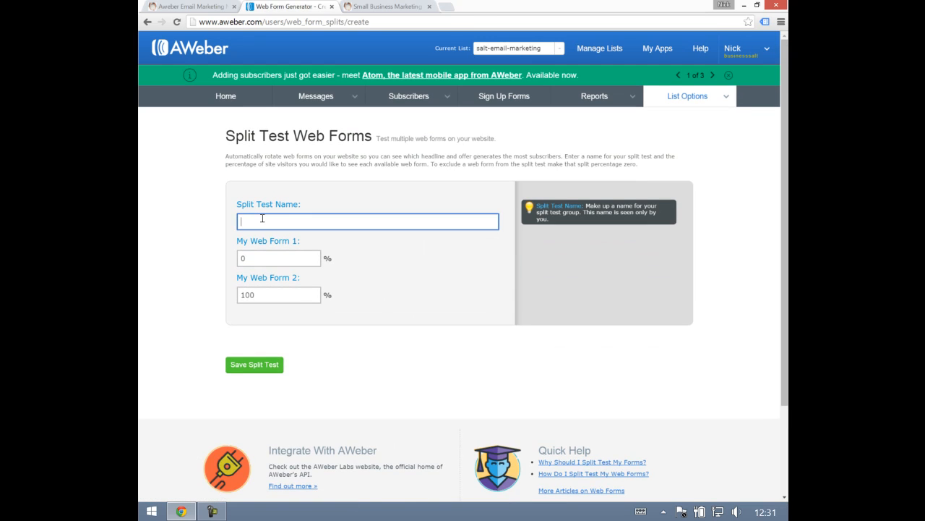
pyautogui.write('My Web Form')
pyautogui.click(267, 264)
pyautogui.press('Tab')
pyautogui.write('50')
pyautogui.press('Tab')
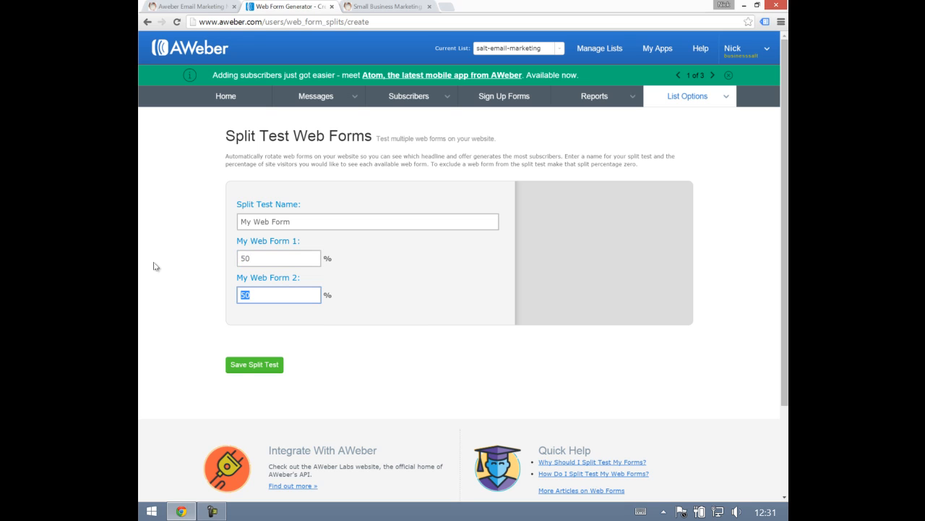
pyautogui.click(246, 365)
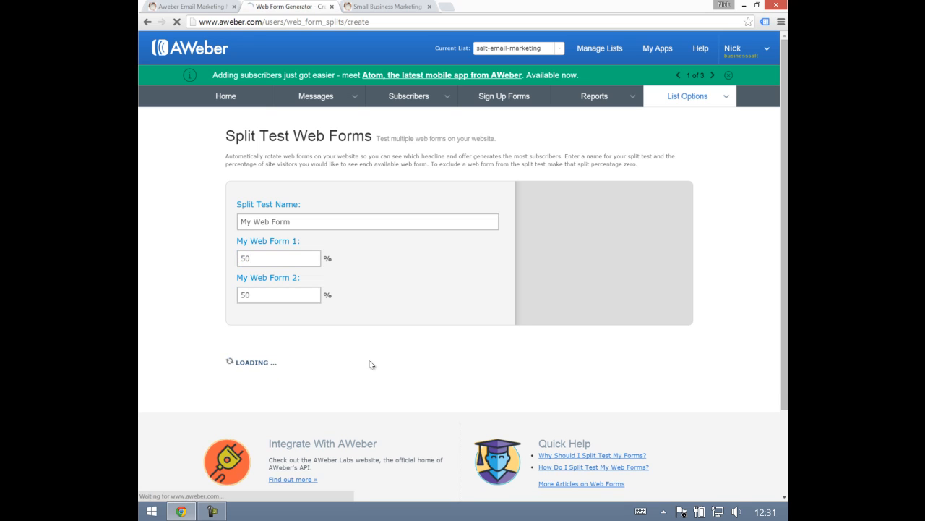
# Get the HTML code for the new split test and select the whole script.
pyautogui.scroll(-2, 372, 372)
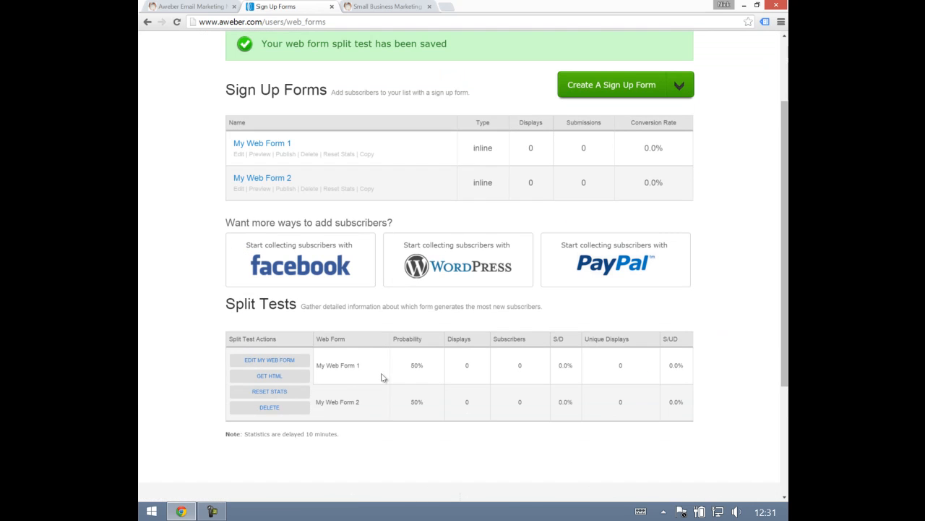
pyautogui.click(270, 376)
pyautogui.click(372, 254)
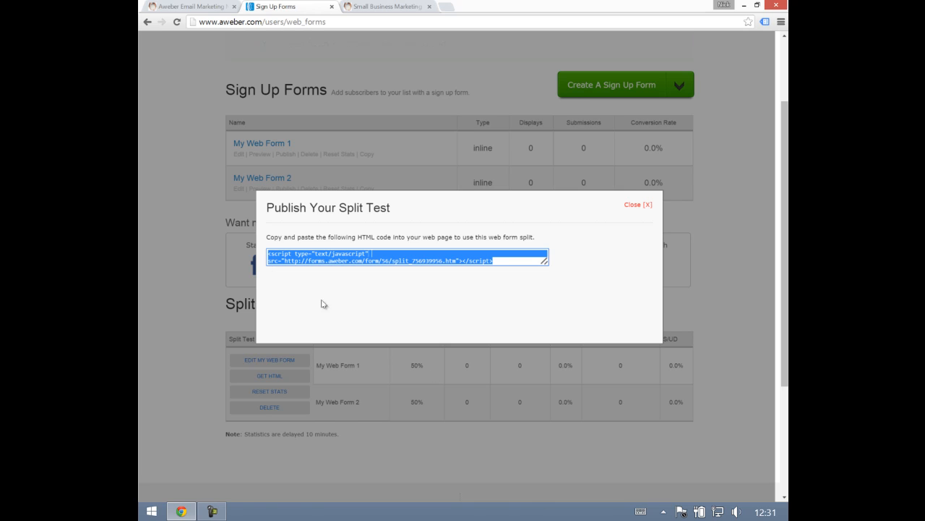
pyautogui.scroll(-1, 403, 308)
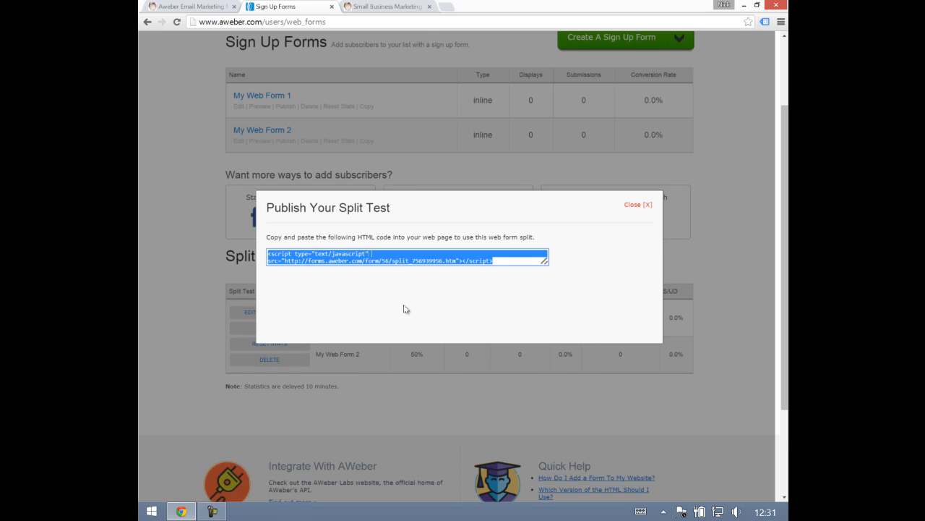
# Open the Small Business Salt home page and examine the Free Guide sign-up form placed on it.
pyautogui.click(386, 6)
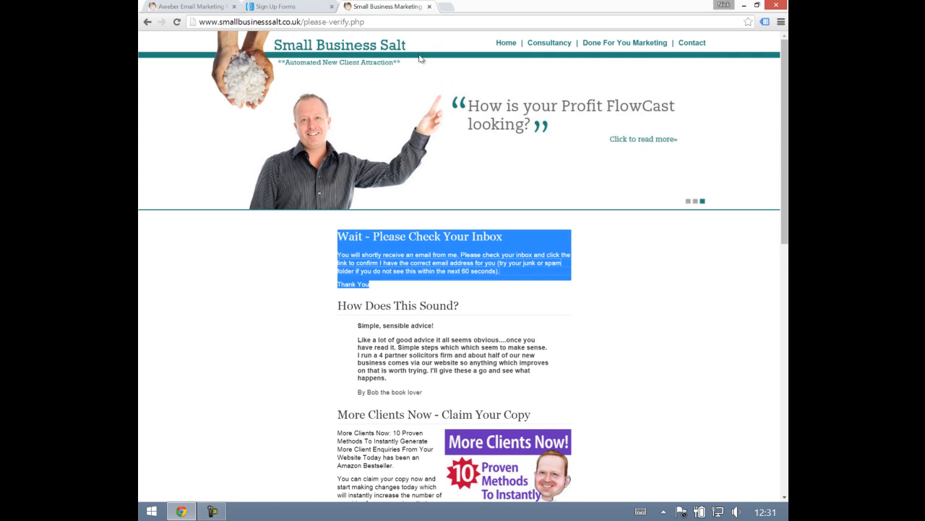
pyautogui.click(506, 43)
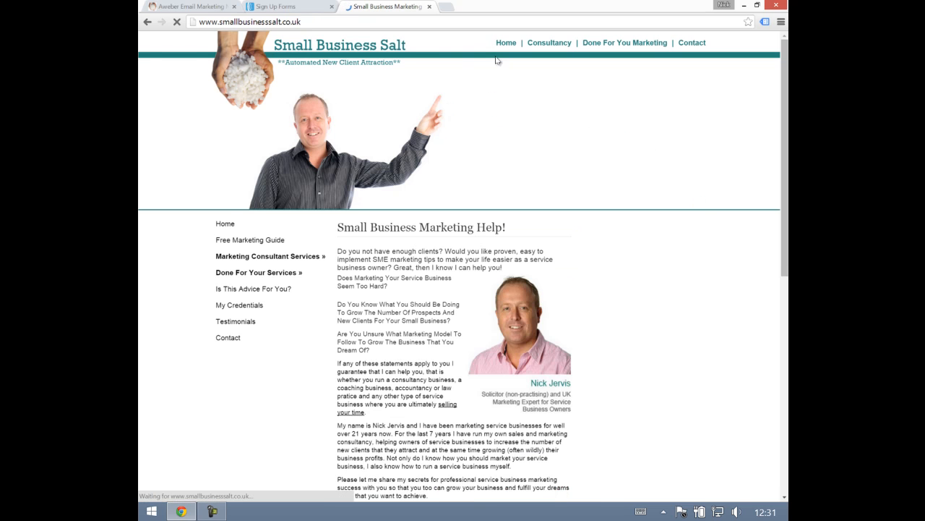
pyautogui.scroll(-1, 654, 261)
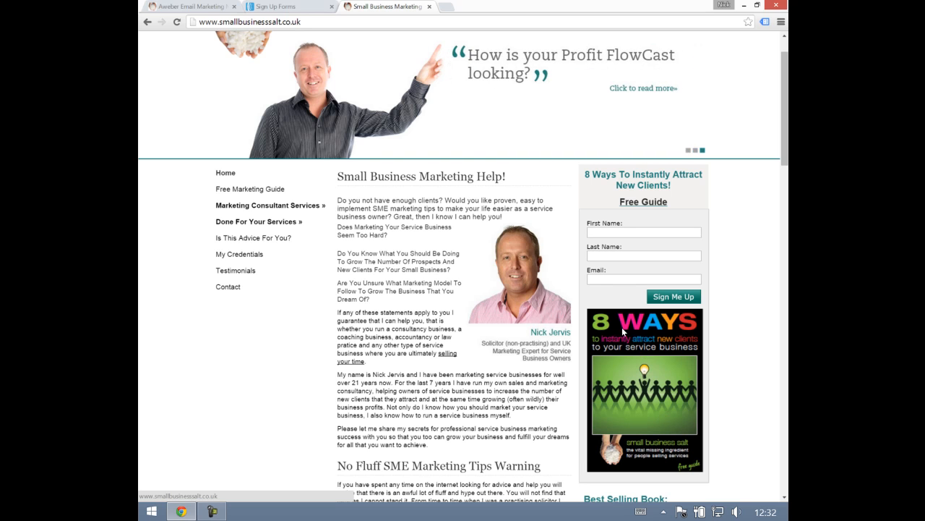
# Return to AWeber, close the split test's publishing code and review the sign-up forms and split tests lists.
pyautogui.click(292, 5)
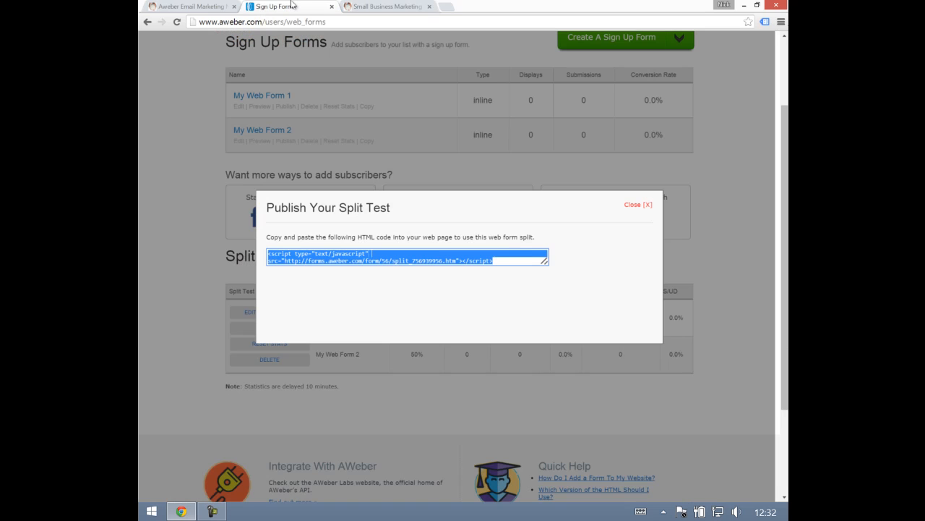
pyautogui.click(626, 208)
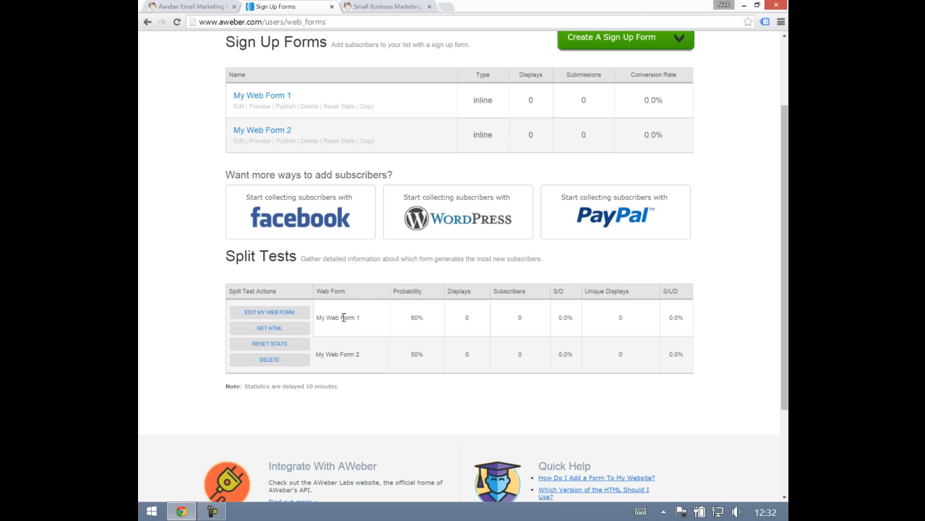
pyautogui.scroll(2, 345, 313)
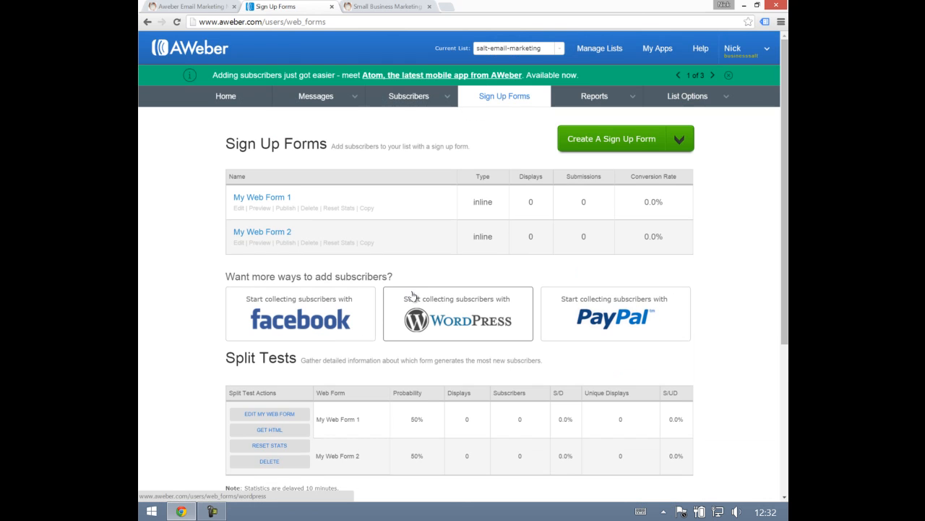